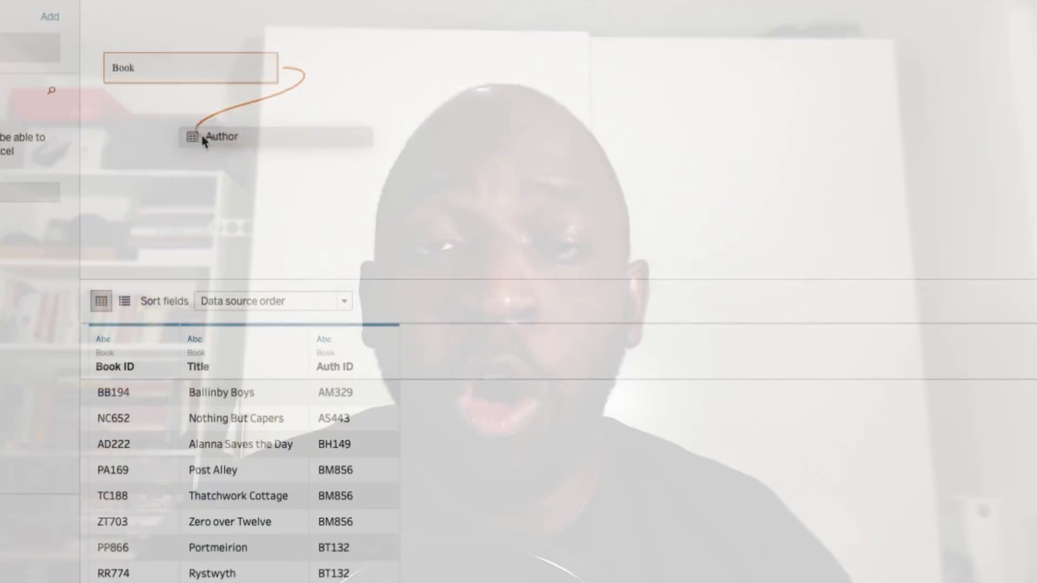
Step: Relate the Author table to Book, matching Auth ID to AuthID (Author)
{"action": "left_click_drag", "start_coordinate": [203, 134], "coordinate": [416, 79]}
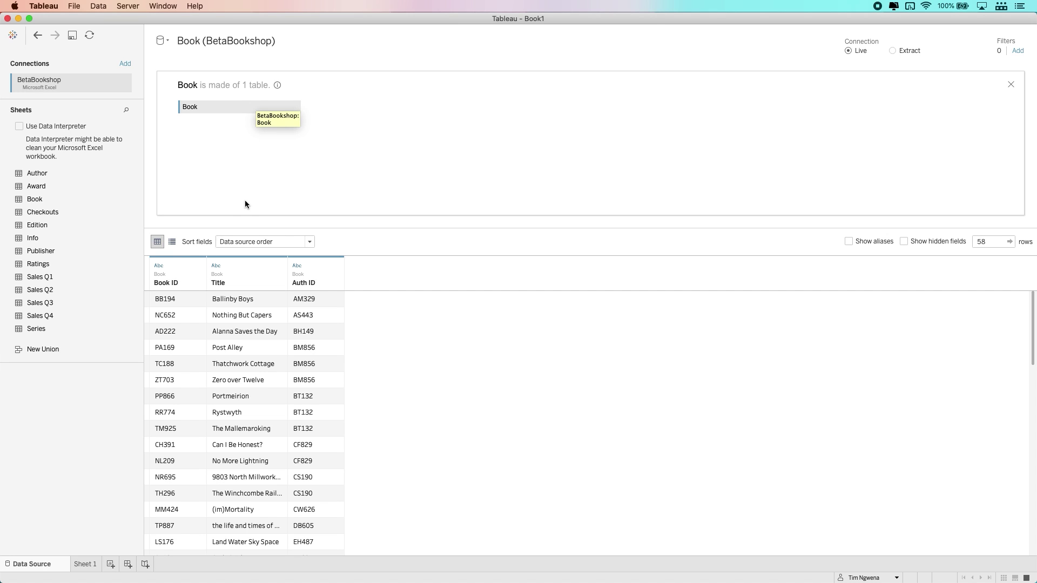
Step: Left-join Info to Book on Book ID, then make Hrs Writing per Day a dimension
{"action": "left_click_drag", "start_coordinate": [32, 238], "coordinate": [376, 131]}
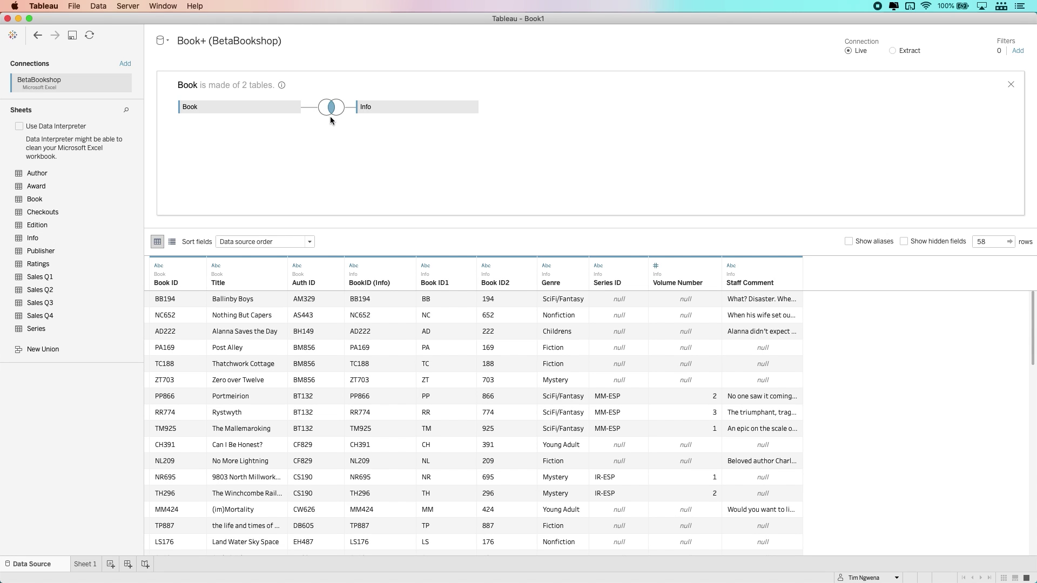
{"action": "left_click", "coordinate": [329, 111]}
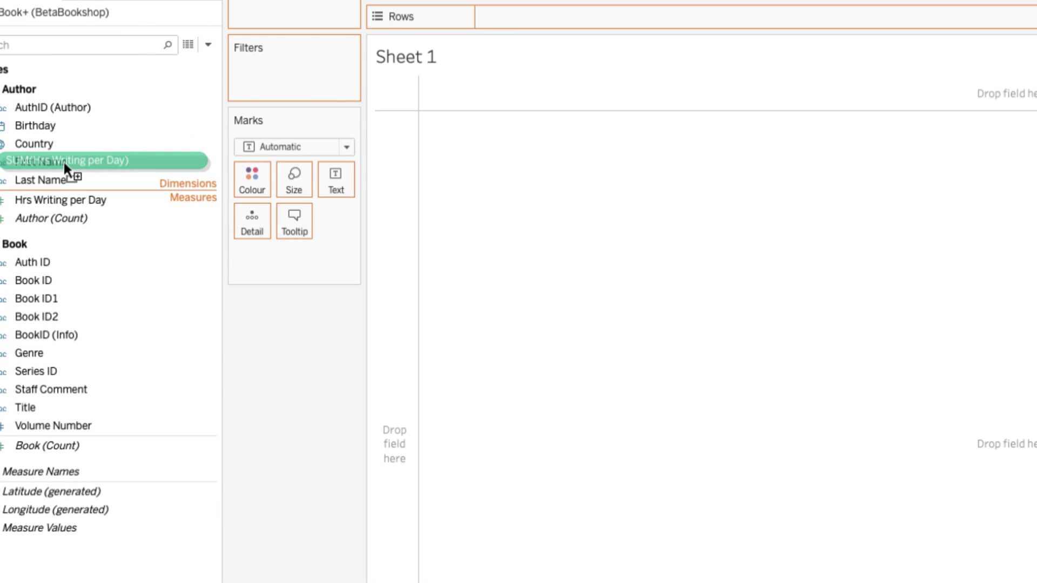
{"action": "left_click_drag", "start_coordinate": [64, 163], "coordinate": [68, 187]}
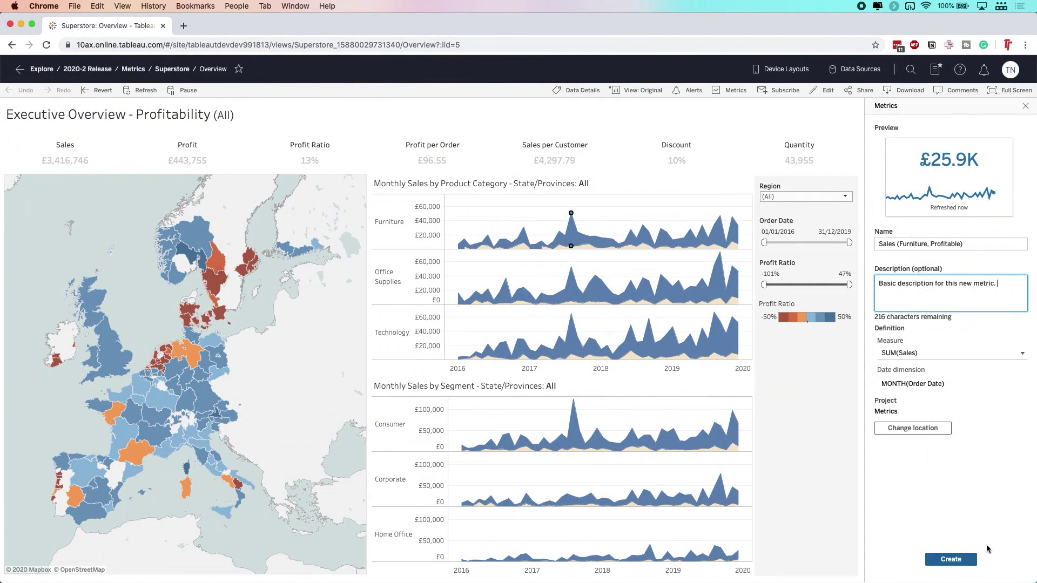
Step: Create the Sales (Furniture, Profitable) metric and open its thumbnail in the Metrics project
{"action": "left_click", "coordinate": [969, 558]}
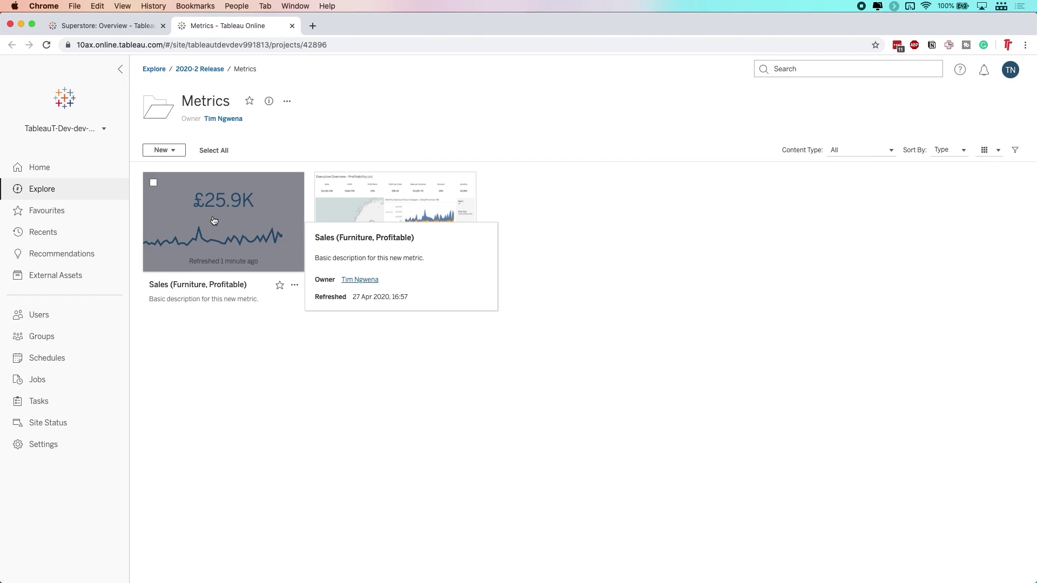
{"action": "mouse_move", "coordinate": [325, 210]}
{"action": "mouse_move", "coordinate": [225, 207]}
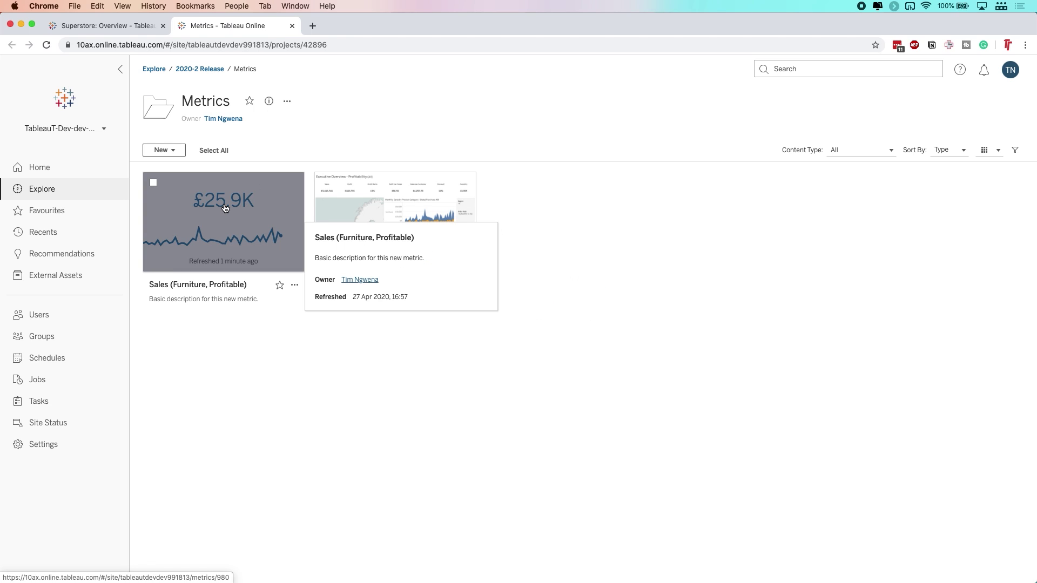
{"action": "left_click", "coordinate": [224, 208]}
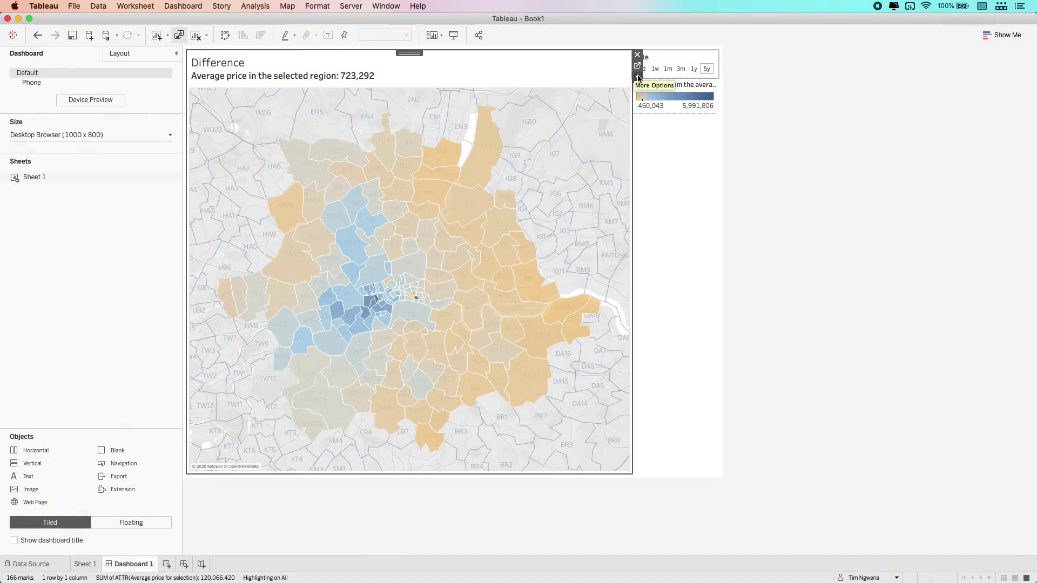
Step: Show the In/Out of Outcode Set control on the dashboard
{"action": "left_click", "coordinate": [638, 78]}
{"action": "mouse_move", "coordinate": [661, 158]}
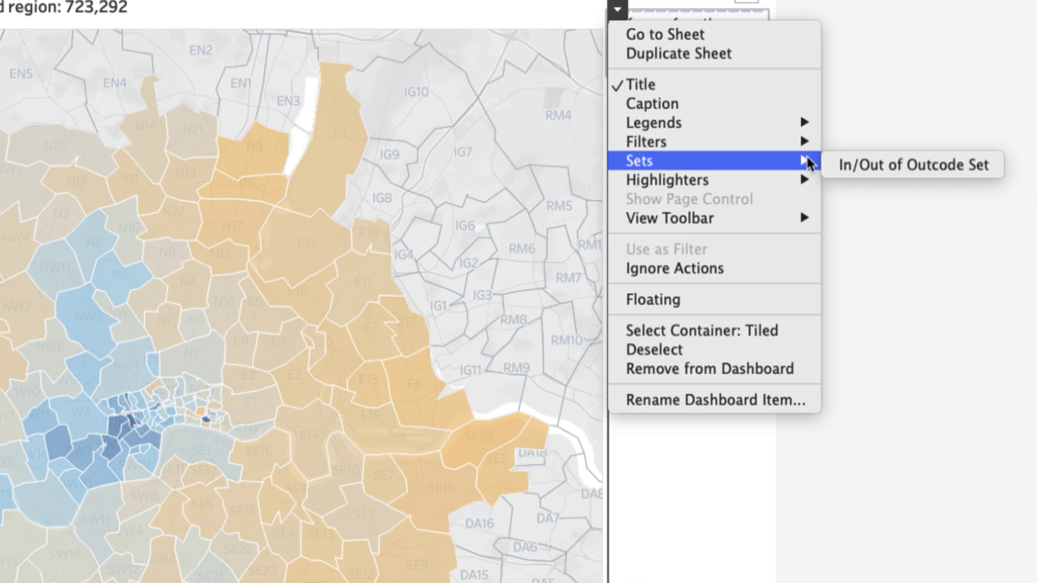
{"action": "left_click", "coordinate": [916, 164]}
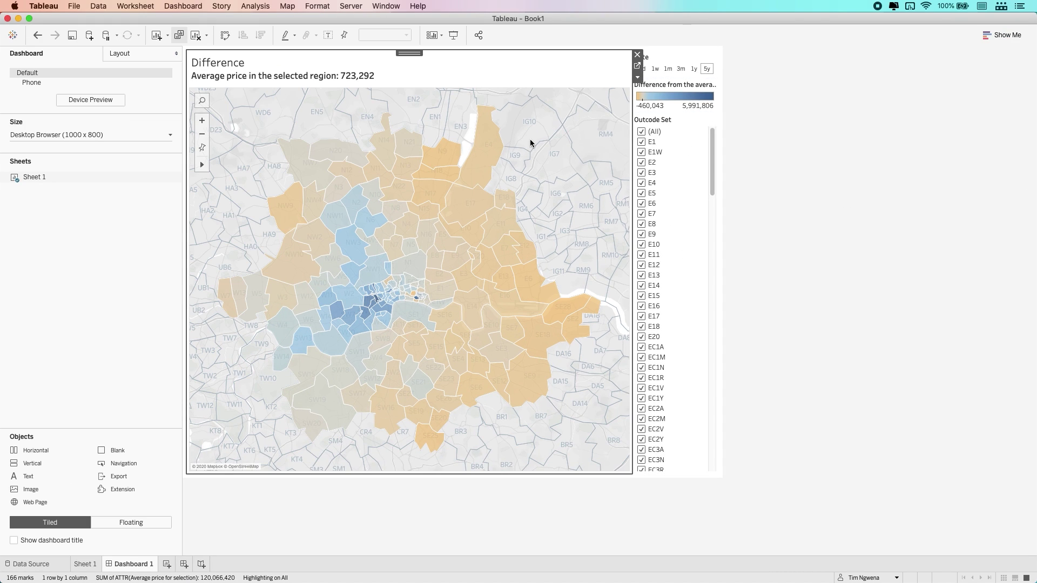
Step: Select E17 and add a menu-run Change Set Values action removing values from Outcode Set
{"action": "left_click", "coordinate": [459, 208]}
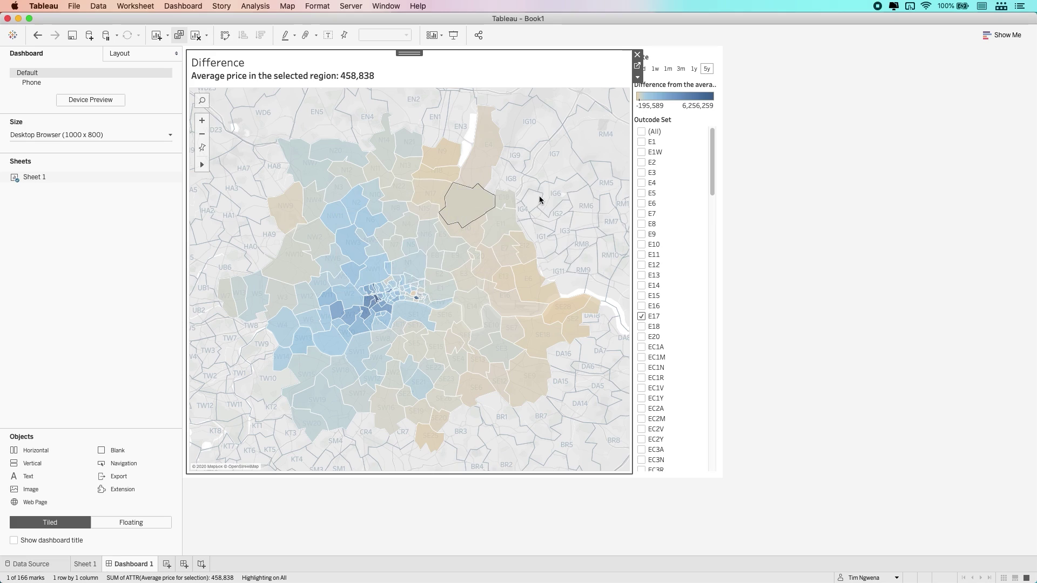
{"action": "left_click", "coordinate": [642, 317]}
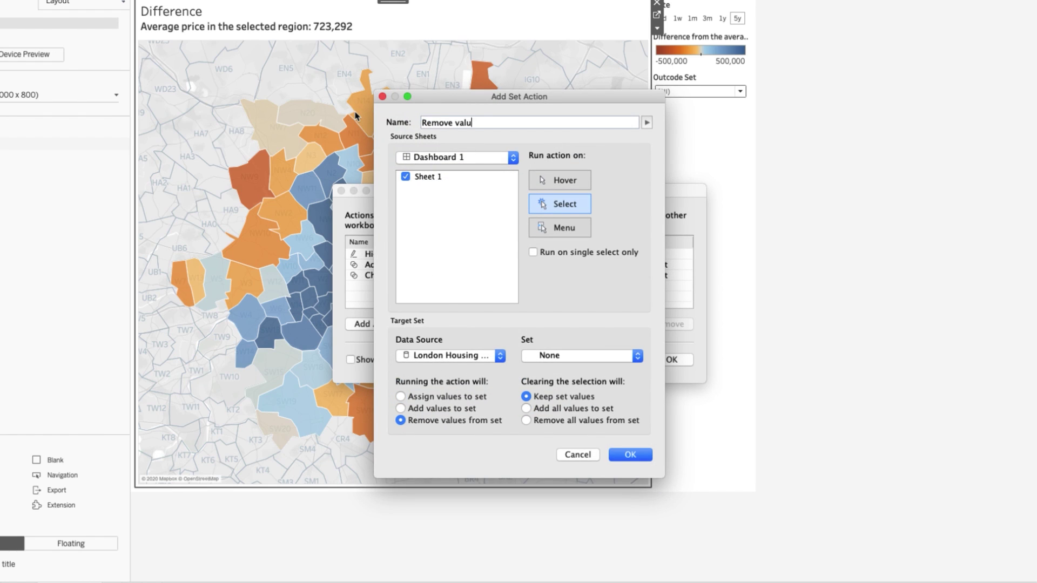
{"action": "left_click", "coordinate": [570, 229]}
{"action": "left_click", "coordinate": [575, 356]}
{"action": "left_click", "coordinate": [572, 367]}
{"action": "left_click", "coordinate": [630, 455]}
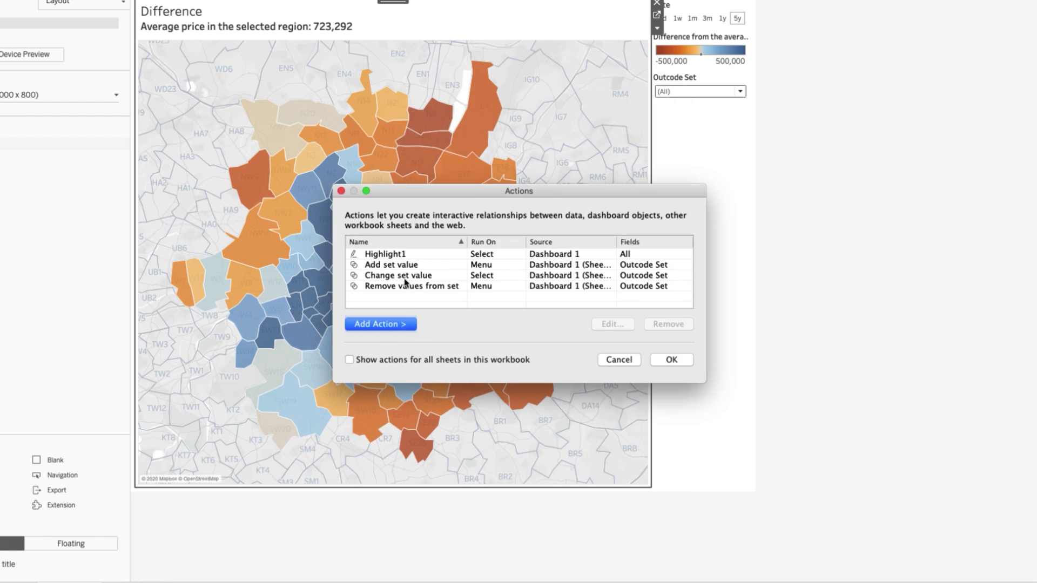
{"action": "left_click", "coordinate": [671, 360]}
{"action": "mouse_move", "coordinate": [521, 263]}
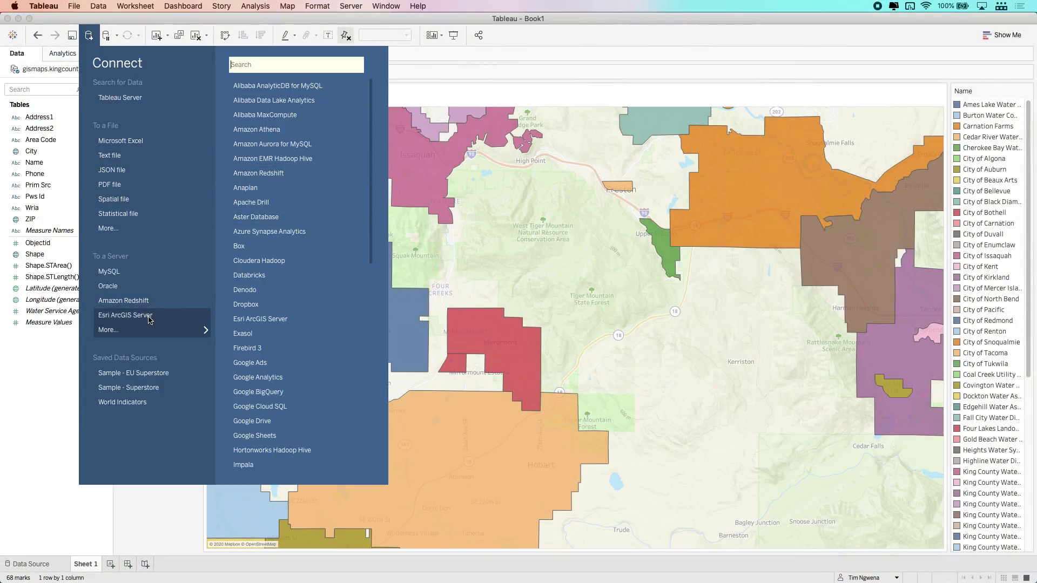
Step: Connect to Esri ArcGIS Server, then add a second connection using the pasted King County MapServer URL
{"action": "left_click", "coordinate": [150, 318]}
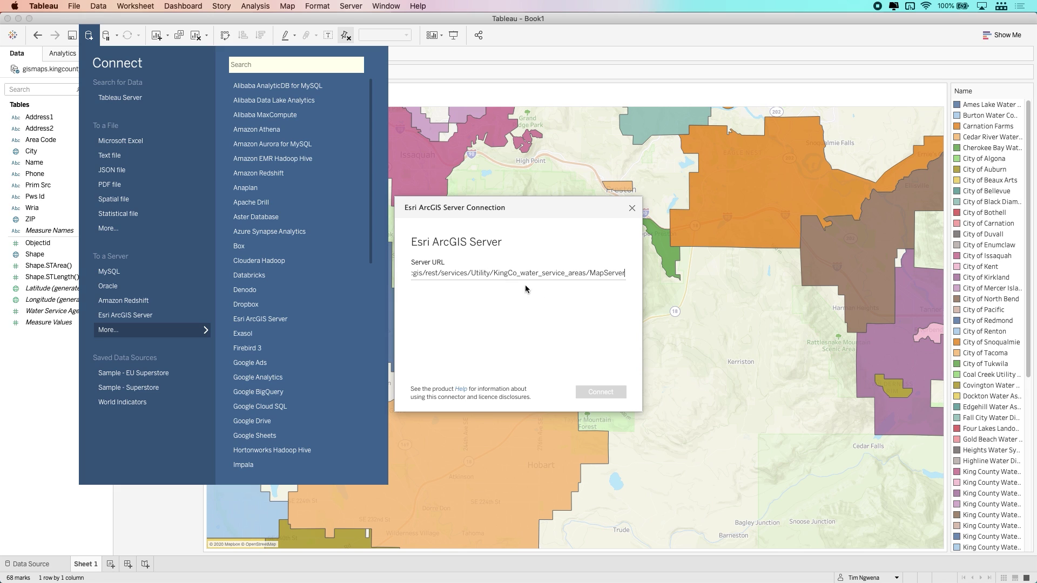
{"action": "left_click", "coordinate": [593, 394]}
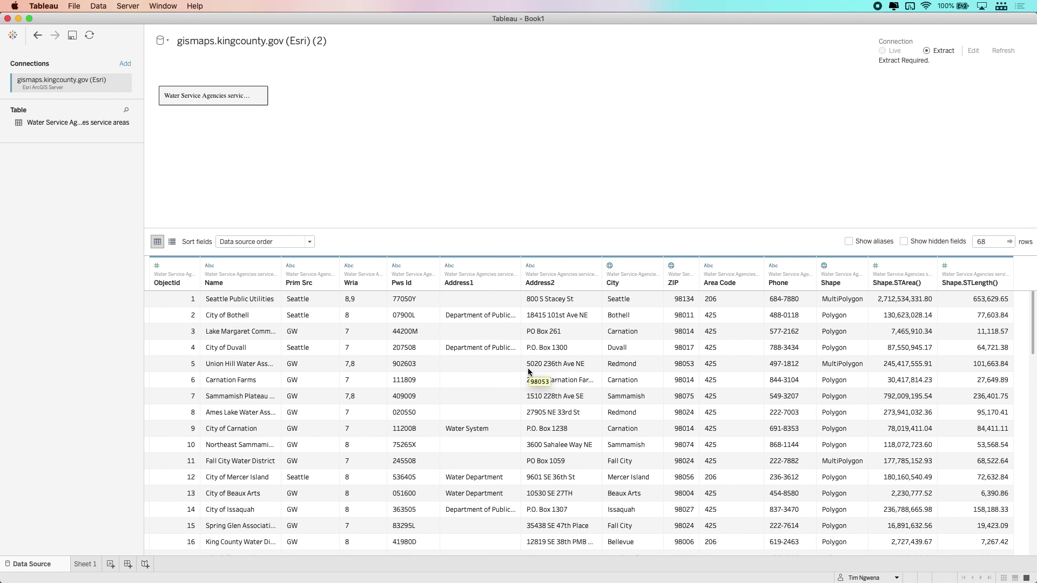
{"action": "left_click", "coordinate": [125, 64]}
{"action": "key", "text": "Escape"}
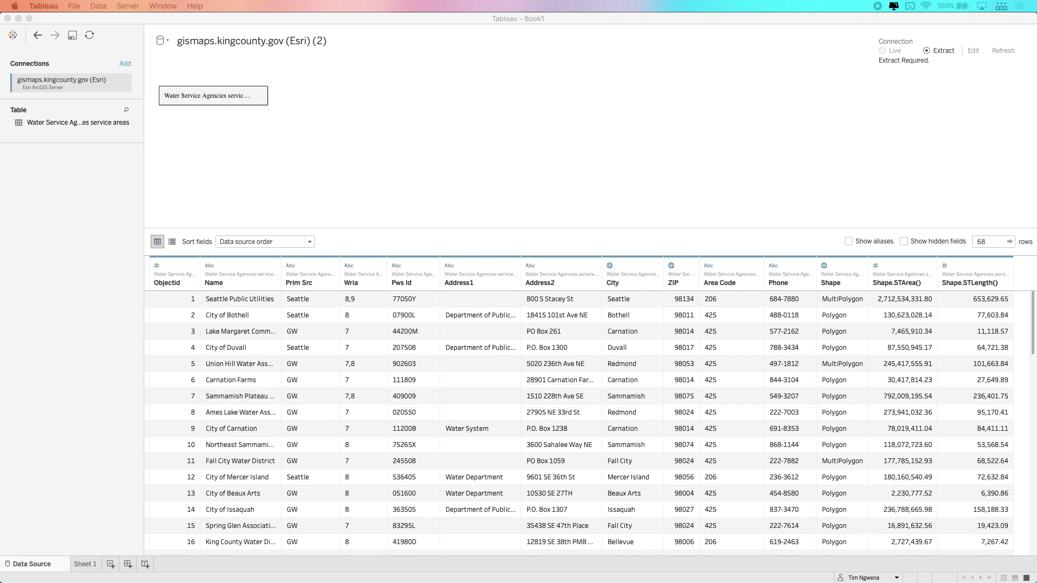
{"action": "left_click", "coordinate": [126, 63]}
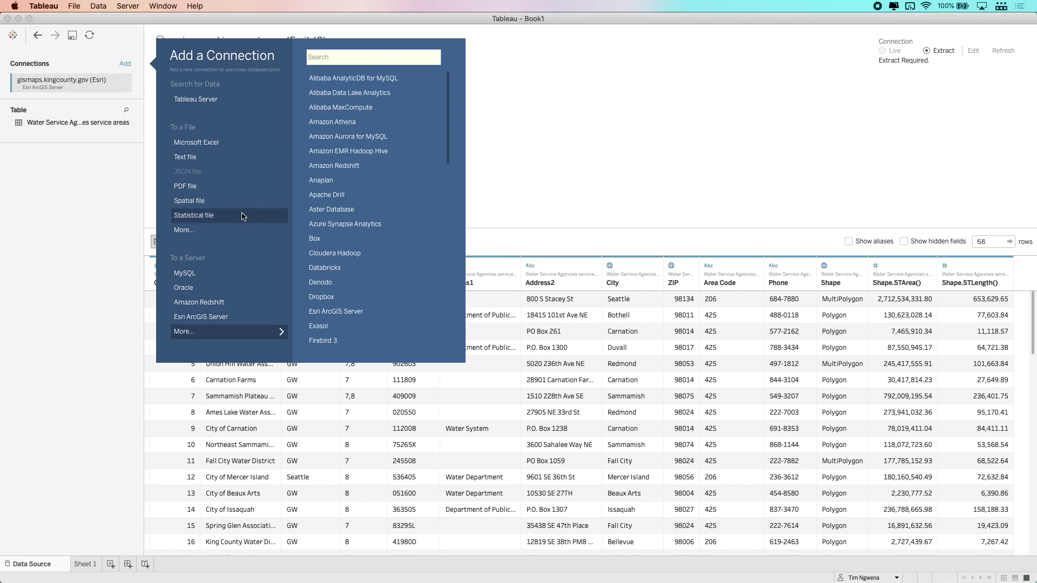
{"action": "left_click", "coordinate": [227, 316]}
{"action": "right_click", "coordinate": [446, 271]}
{"action": "left_click", "coordinate": [459, 276]}
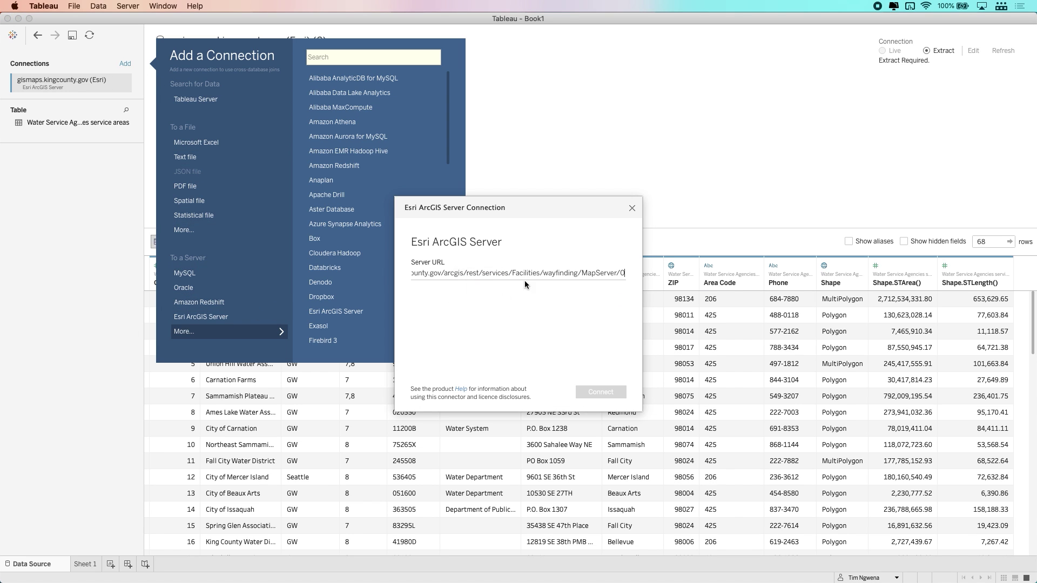
{"action": "left_click", "coordinate": [624, 395]}
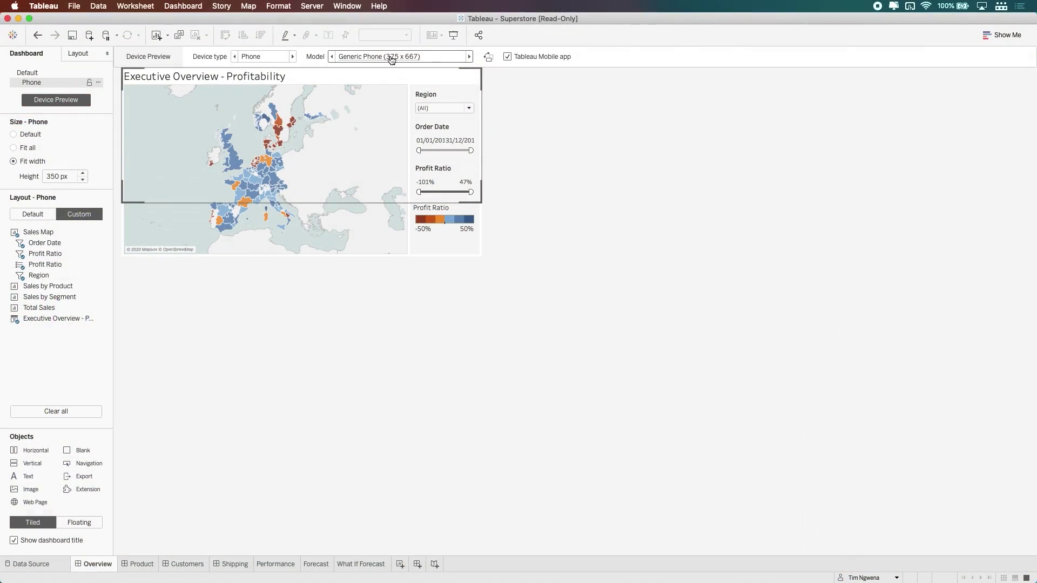
Step: Browse the phone Model list for the Executive Overview - Profitability device preview
{"action": "left_click", "coordinate": [427, 56]}
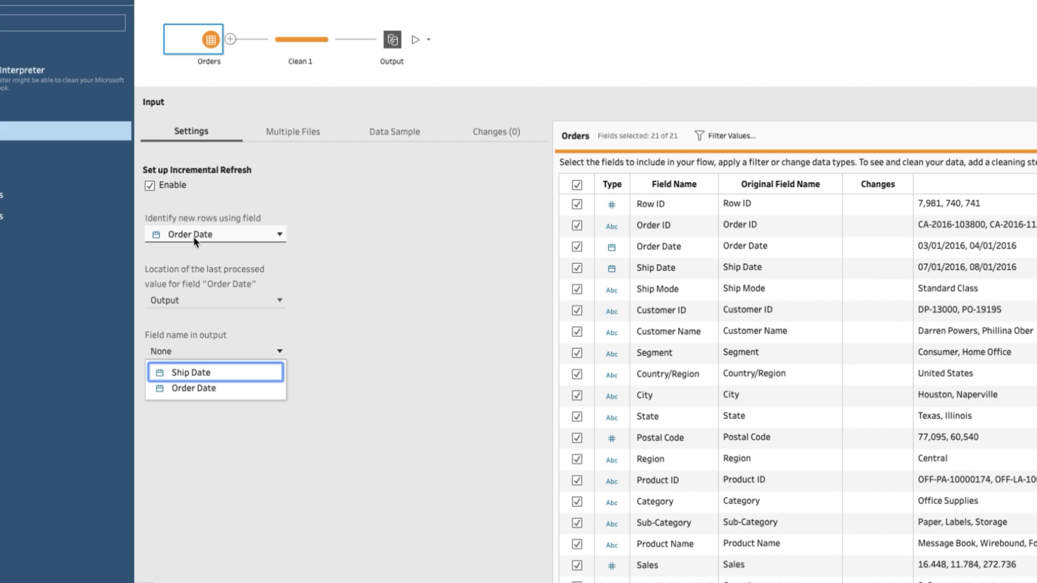
Step: Key incremental refresh on Order Date and switch full refresh from Replace data to Add data
{"action": "left_click", "coordinate": [203, 388]}
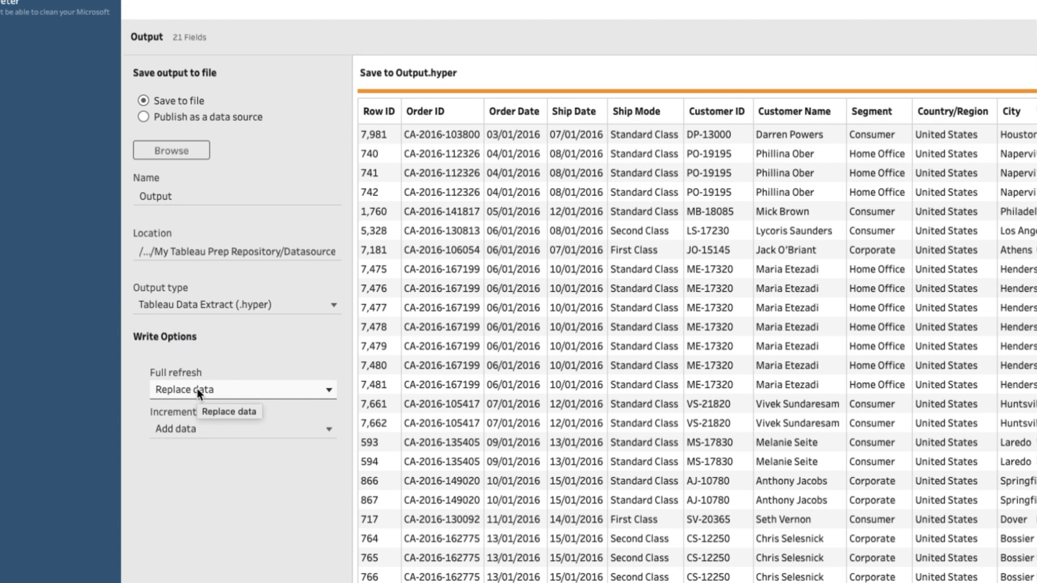
{"action": "left_click", "coordinate": [197, 389]}
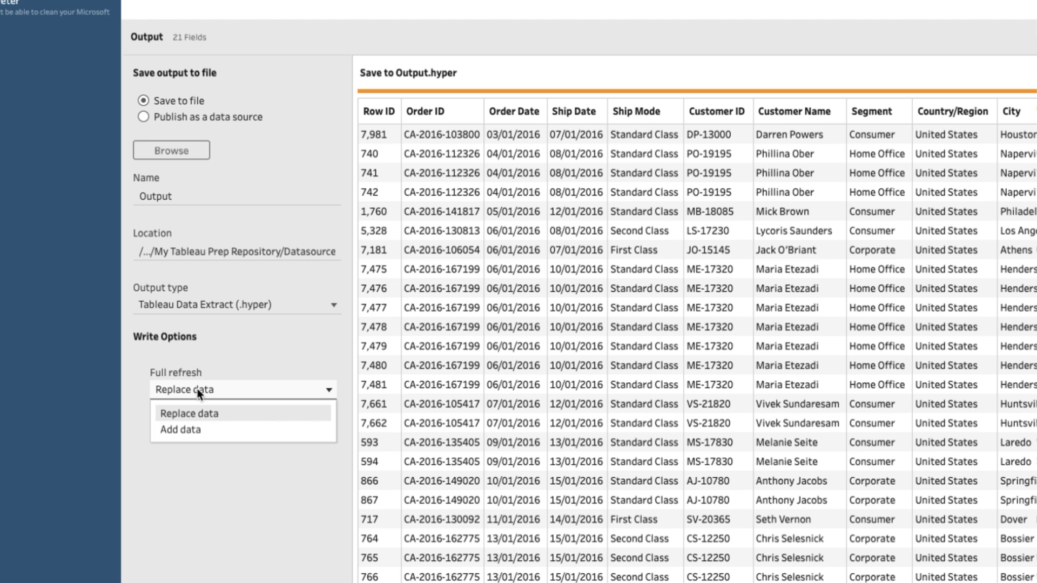
{"action": "left_click", "coordinate": [178, 428]}
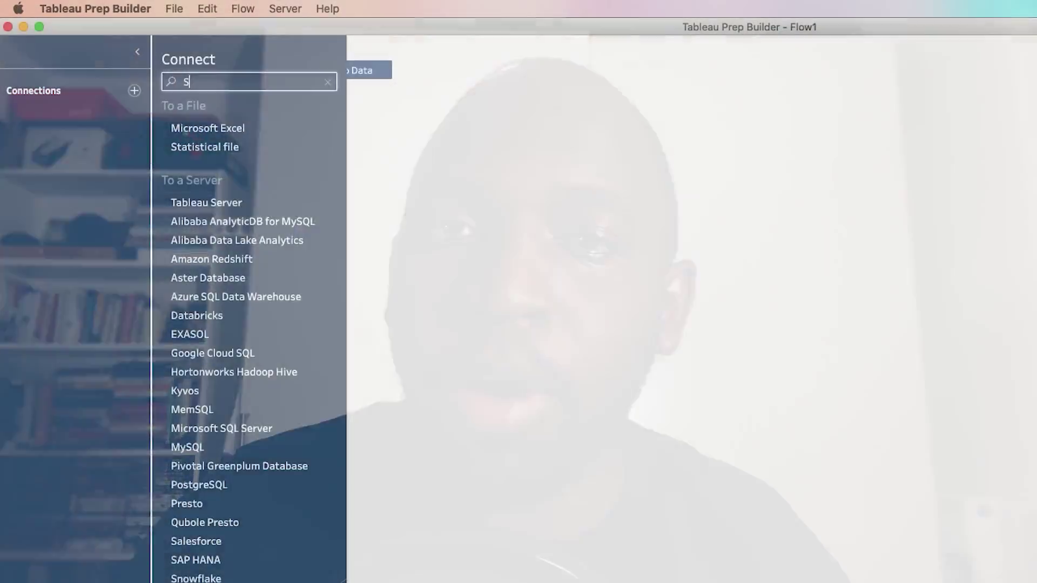
Step: Search for and connect to Salesforce, then widen the tables list to show full names
{"action": "type", "text": "al"}
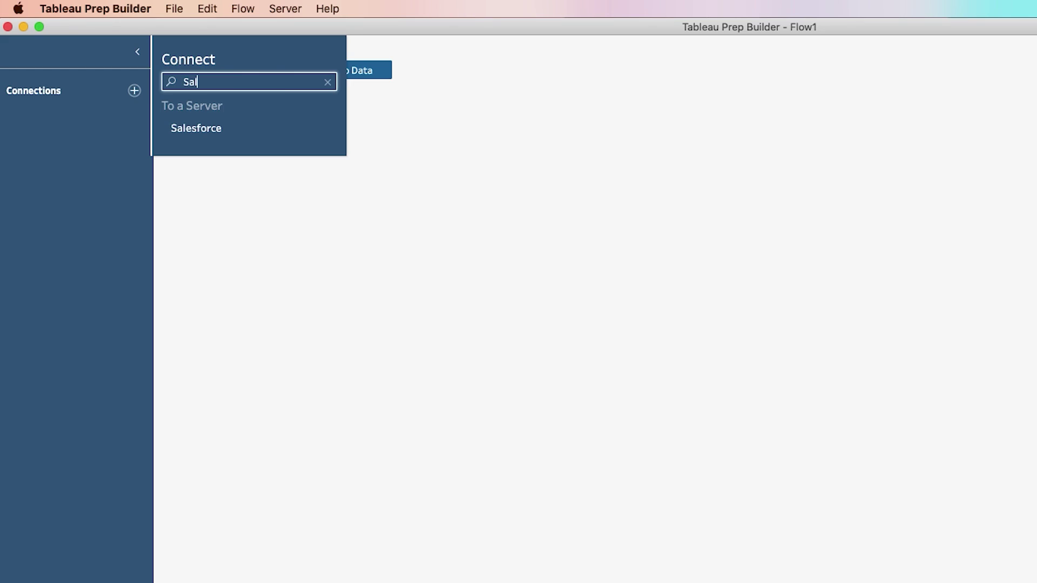
{"action": "left_click", "coordinate": [201, 141]}
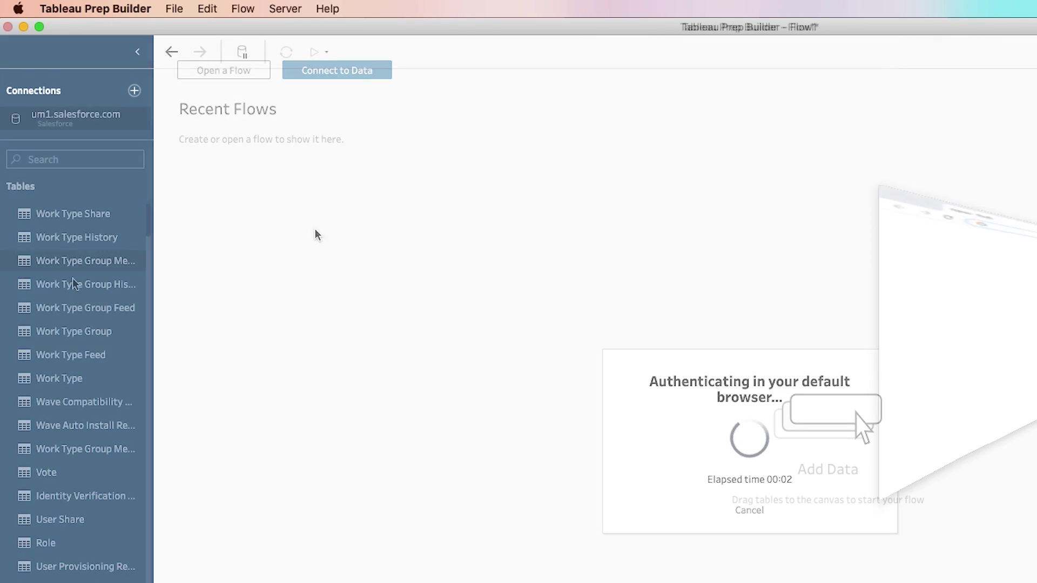
{"action": "scroll", "coordinate": [75, 378], "scroll_direction": "down", "scroll_amount": 15}
{"action": "left_click_drag", "start_coordinate": [152, 74], "coordinate": [247, 74]}
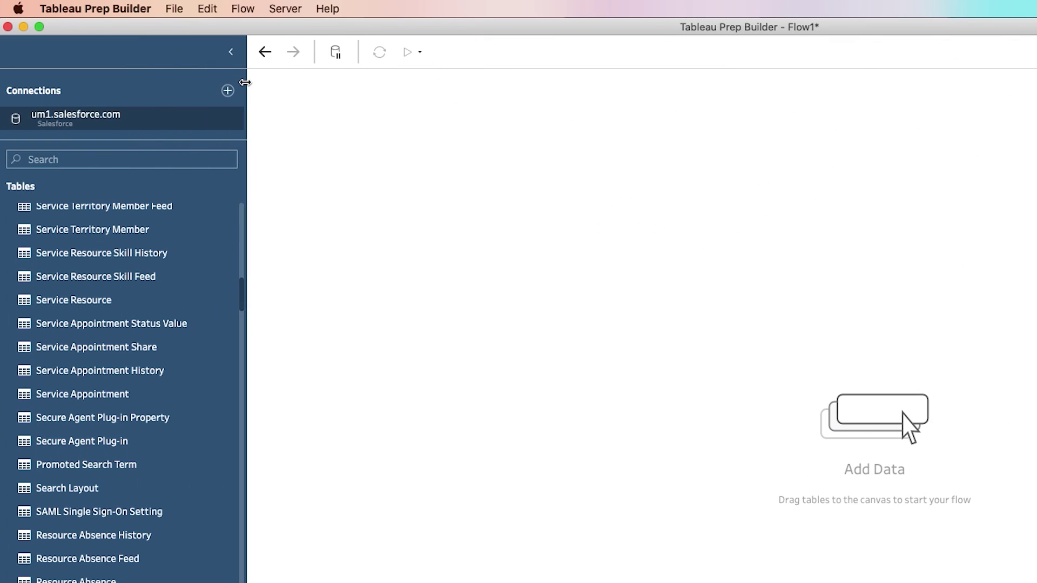
{"action": "scroll", "coordinate": [120, 486], "scroll_direction": "up", "scroll_amount": 20}
{"action": "scroll", "coordinate": [119, 494], "scroll_direction": "down", "scroll_amount": 10}
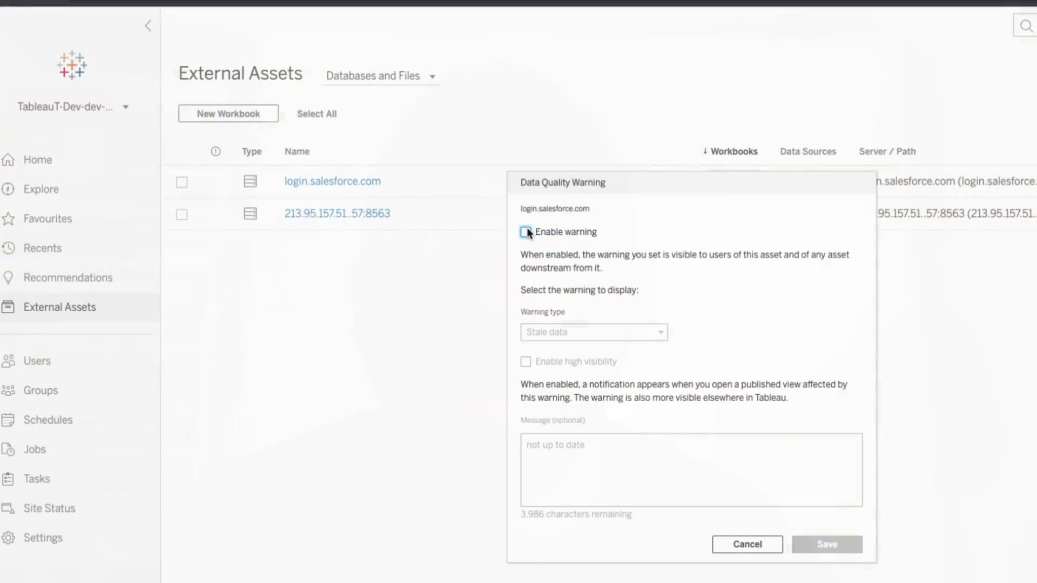
Step: Enable a Stale data warning on login.salesforce.com, then show the dashboard's data details
{"action": "left_click", "coordinate": [526, 232]}
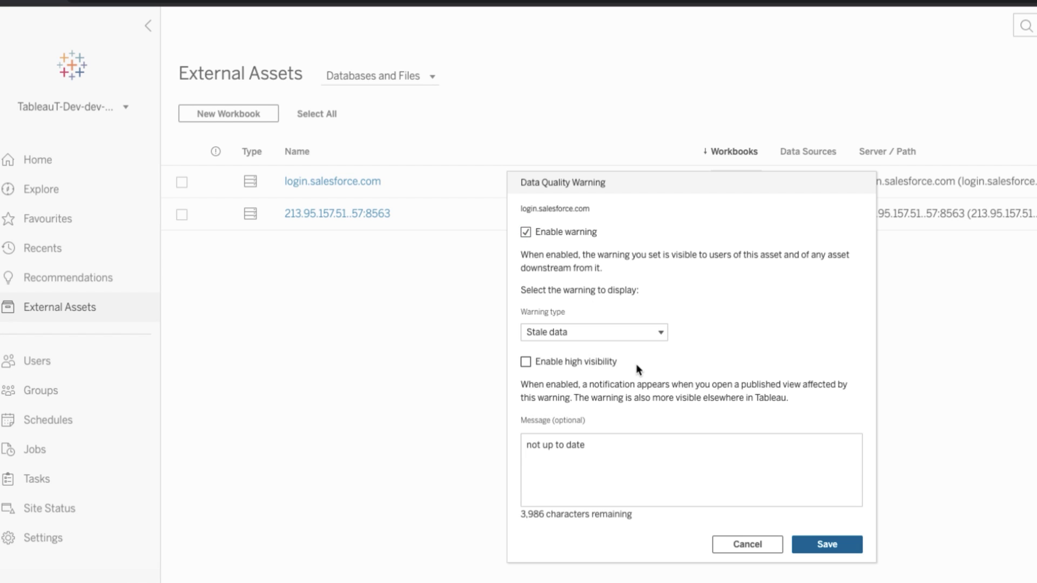
{"action": "left_click", "coordinate": [647, 337]}
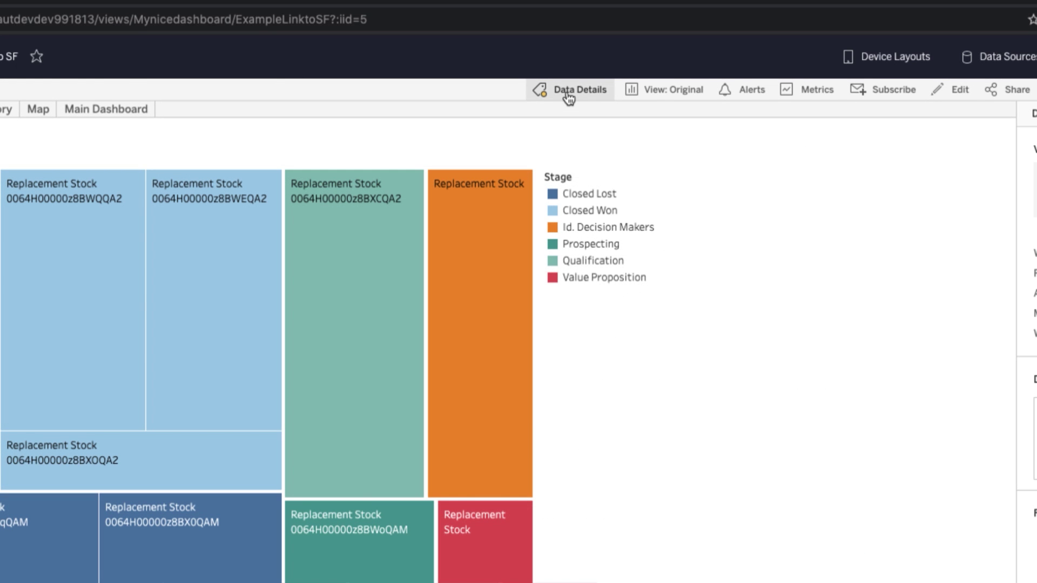
{"action": "left_click", "coordinate": [567, 90]}
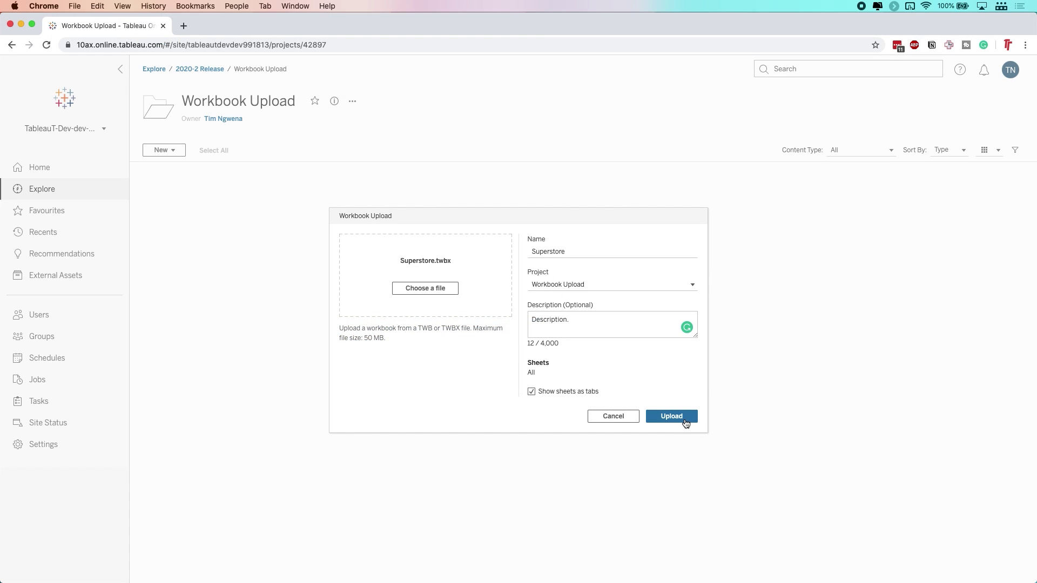
Step: Upload Superstore.twbx as Superstore with a description and sheets shown as tabs
{"action": "left_click", "coordinate": [685, 420]}
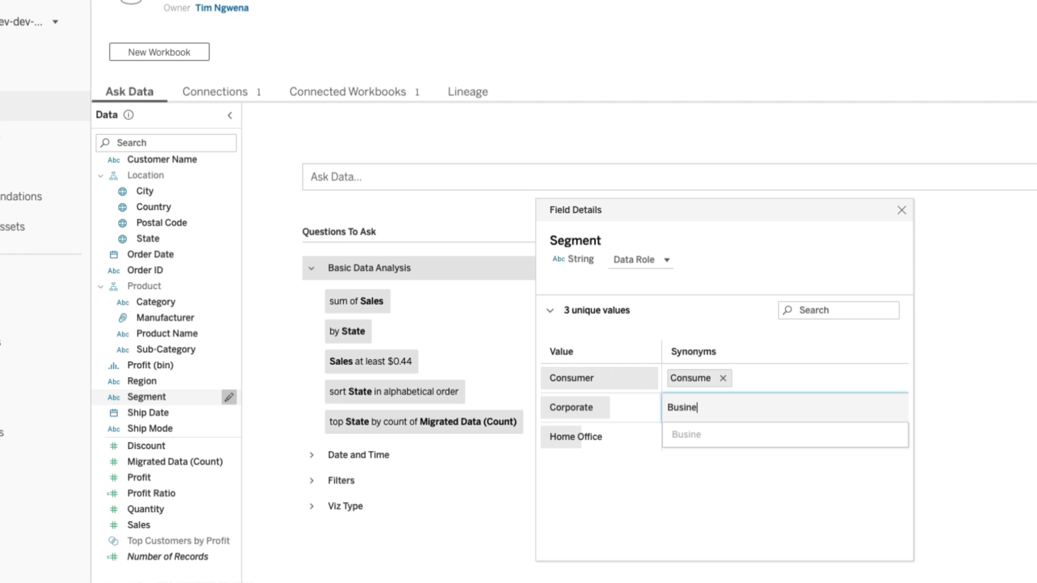
Step: Add 'Business' as a synonym for the Corporate segment value and collapse Segment's value list
{"action": "type", "text": "Business"}
{"action": "key", "text": "Return"}
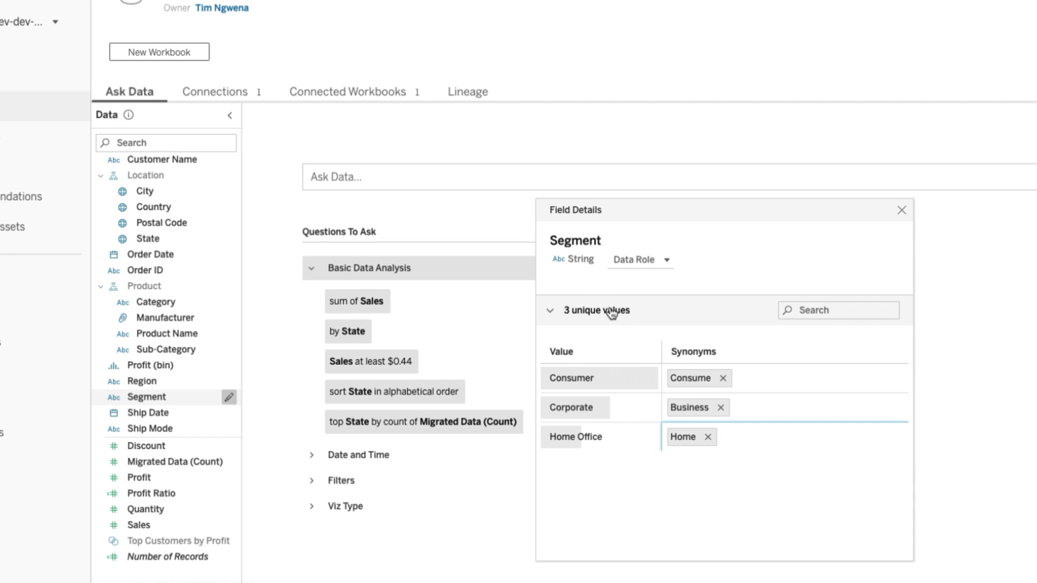
{"action": "left_click", "coordinate": [697, 310]}
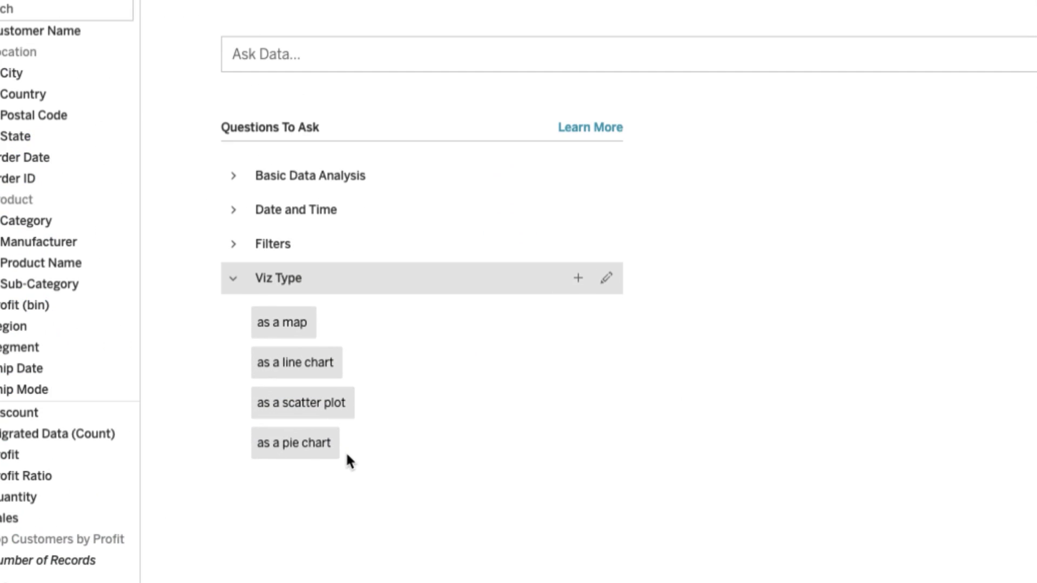
{"action": "mouse_move", "coordinate": [365, 451]}
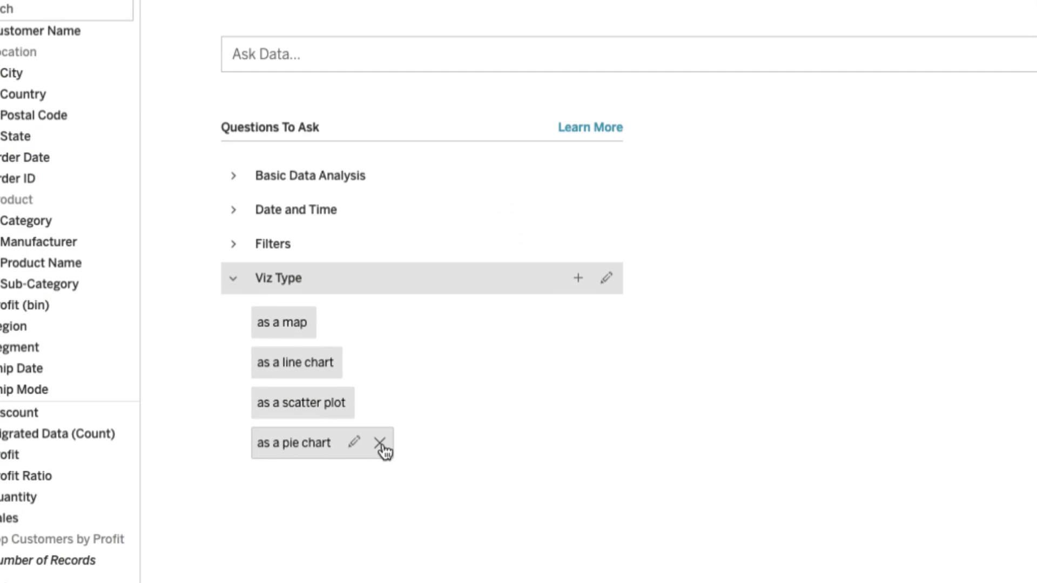